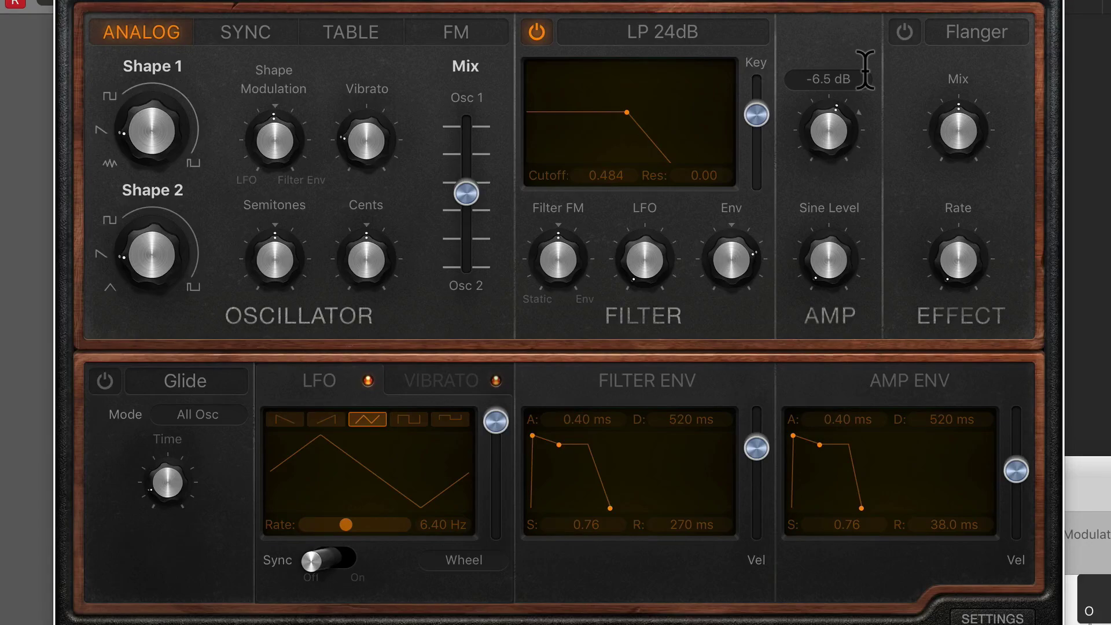
Switch the Retro Synth oscillator to TABLE mode so the Default Table loads.
click(369, 40)
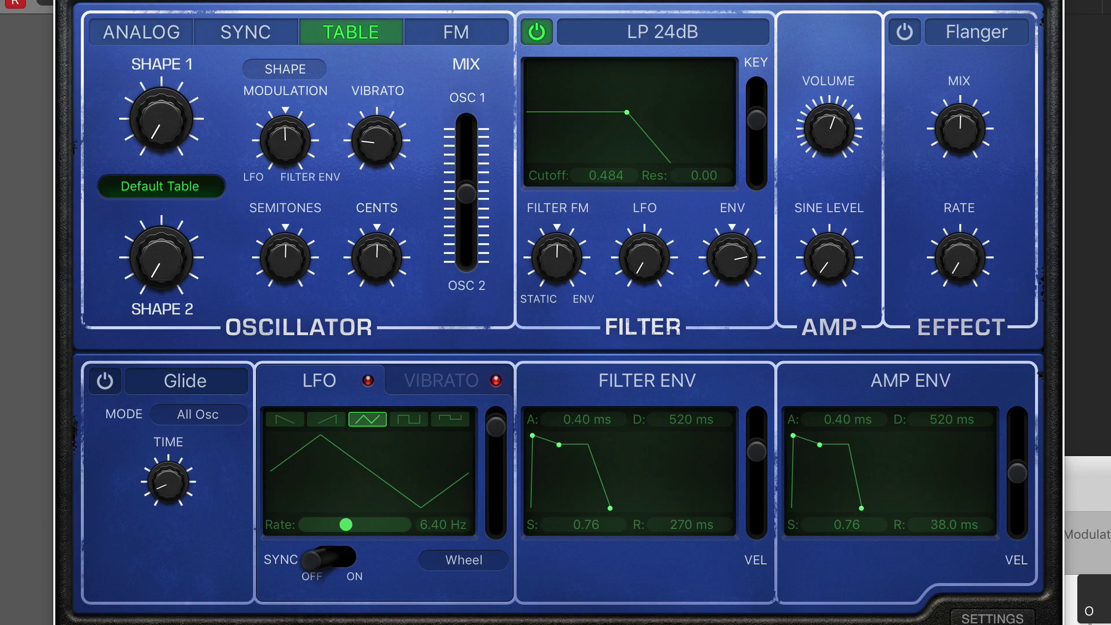
Swap the Default Table for the Vowels Soft wavetable from the wavetable menu.
click(185, 186)
click(280, 141)
click(194, 198)
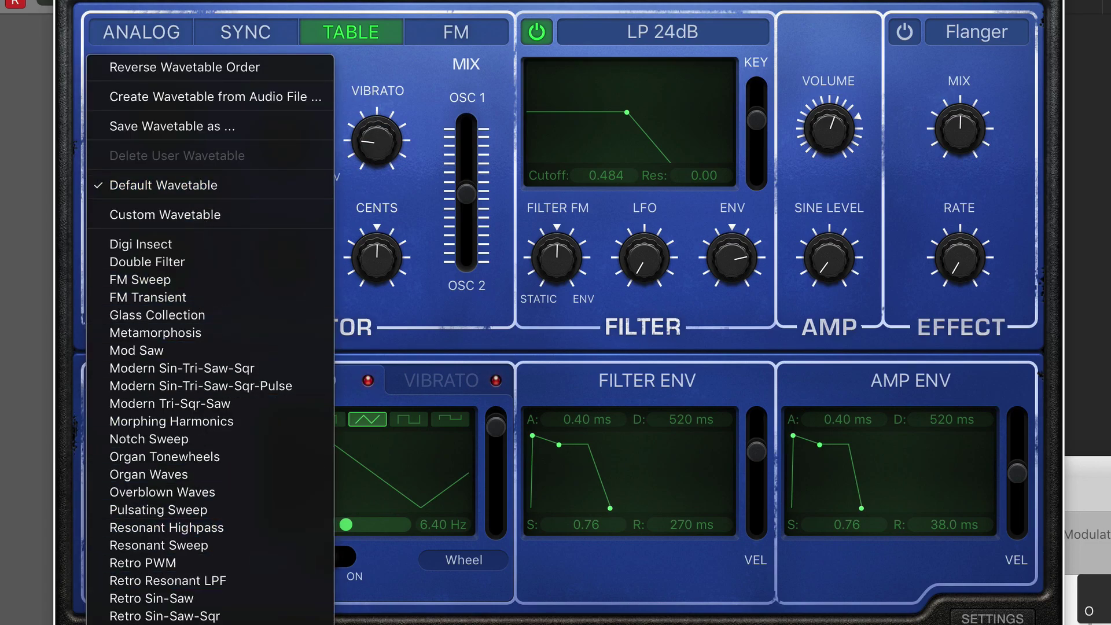
scroll(214, 619, down, 10)
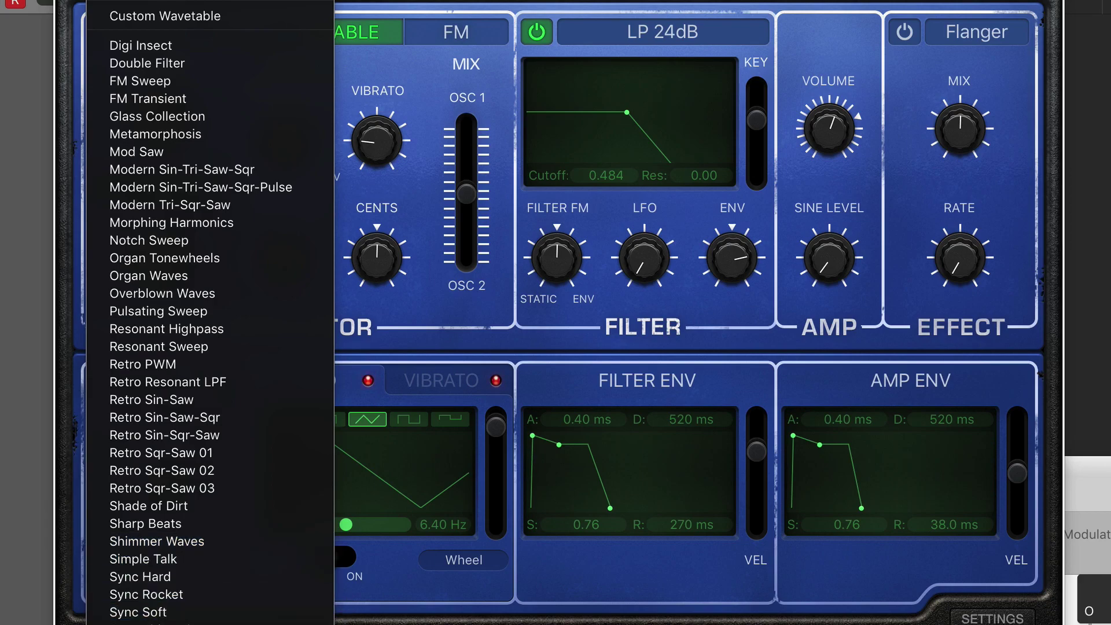
click(150, 624)
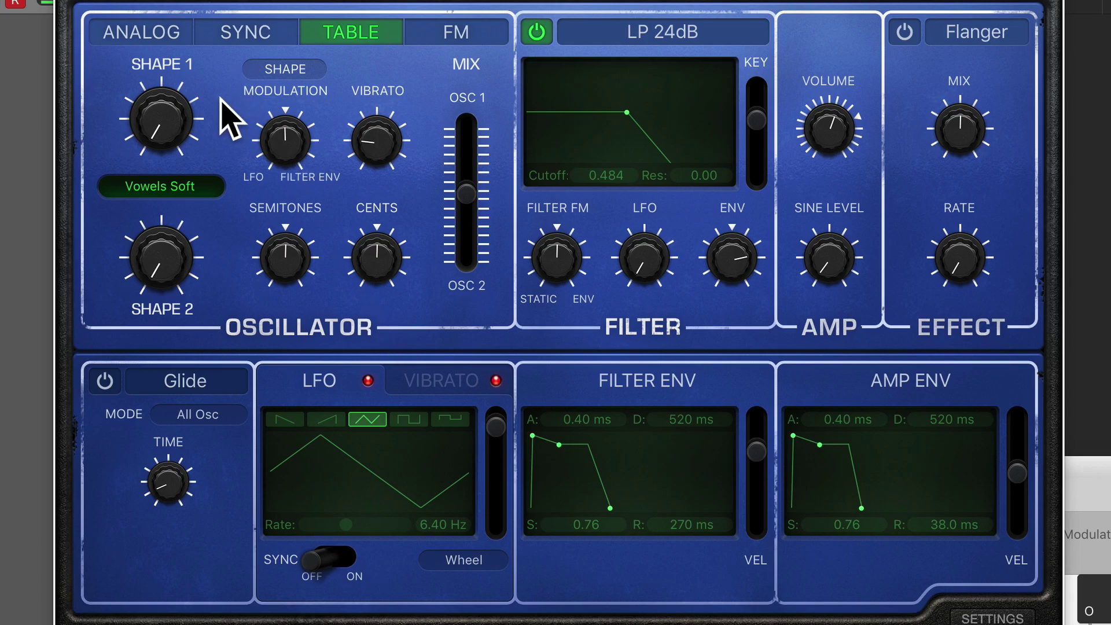
Sweep Shape 1 and Shape 2 through Vowels Soft, ending at 0.373 and 0.5.
mouse_move(166, 141)
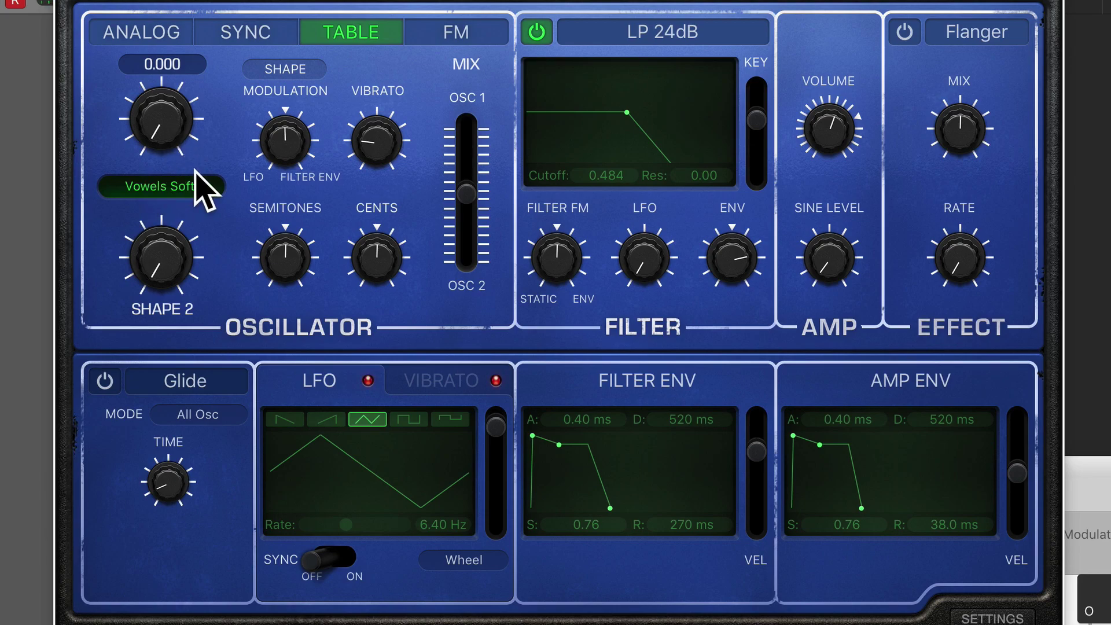
drag(166, 140, 129, 81)
drag(174, 142, 150, 214)
drag(173, 264, 114, 173)
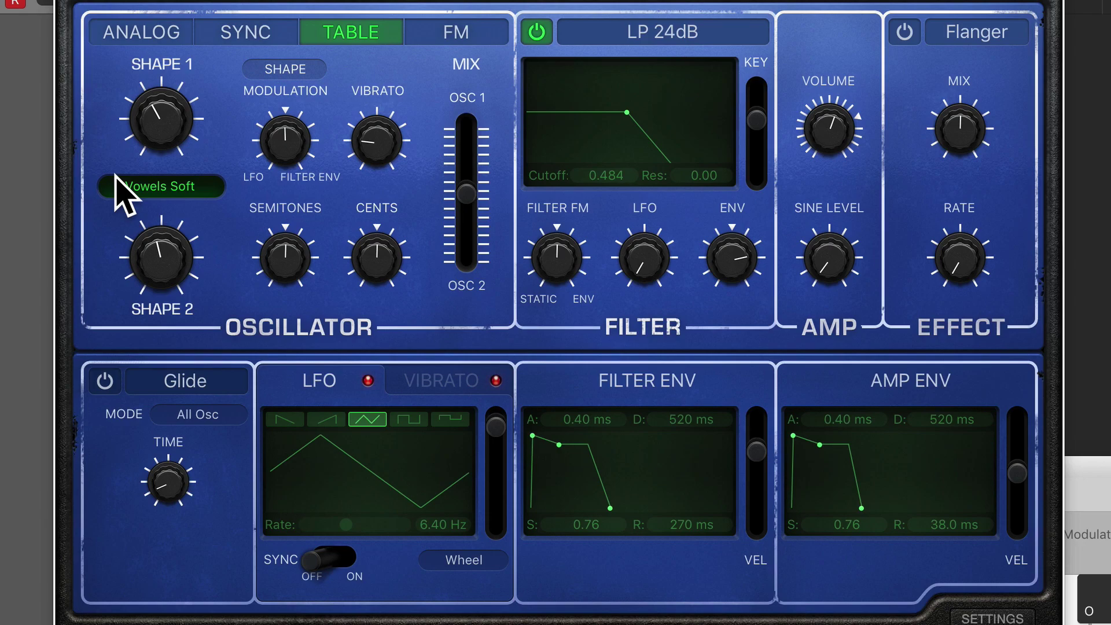
drag(168, 255, 164, 292)
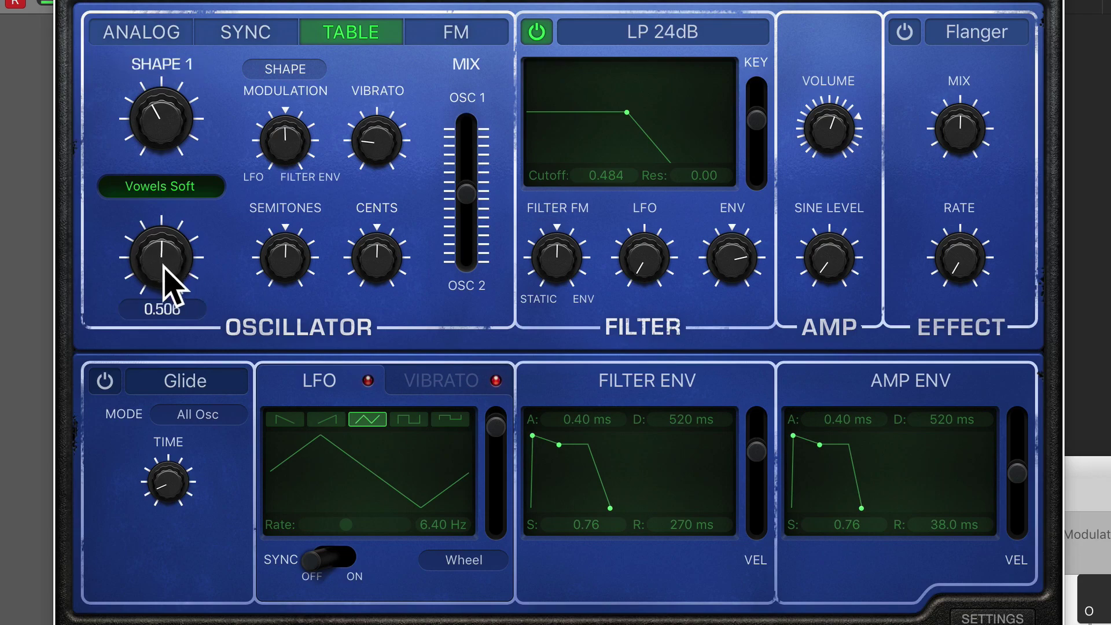
mouse_move(154, 115)
drag(154, 116, 161, 123)
Load the Retro Sqr-Saw 01 wavetable.
click(191, 187)
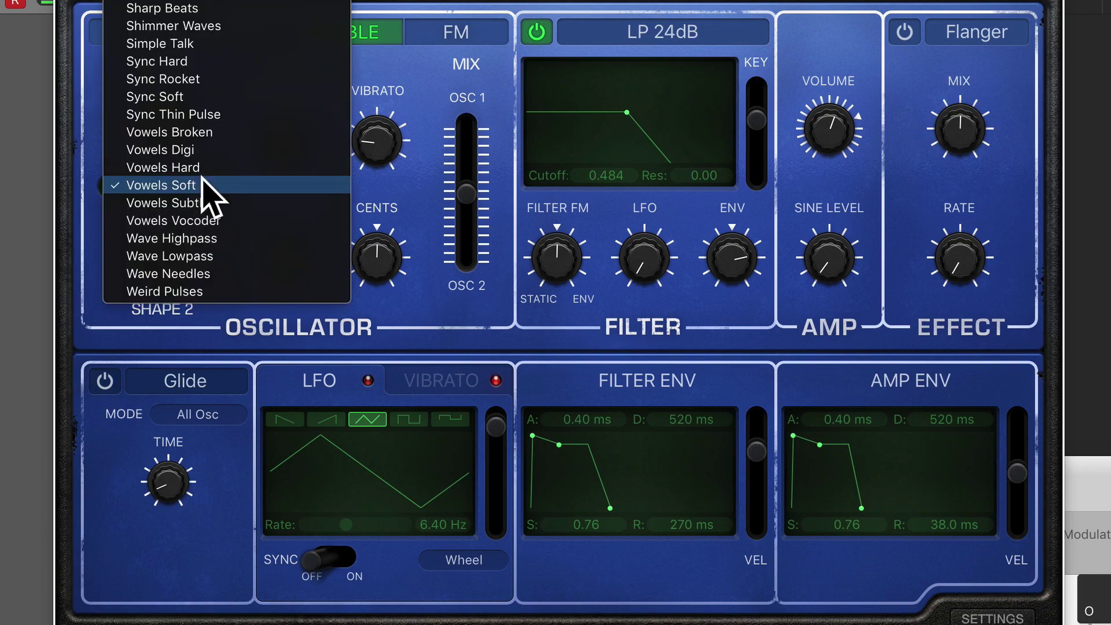
scroll(190, 187, up, 10)
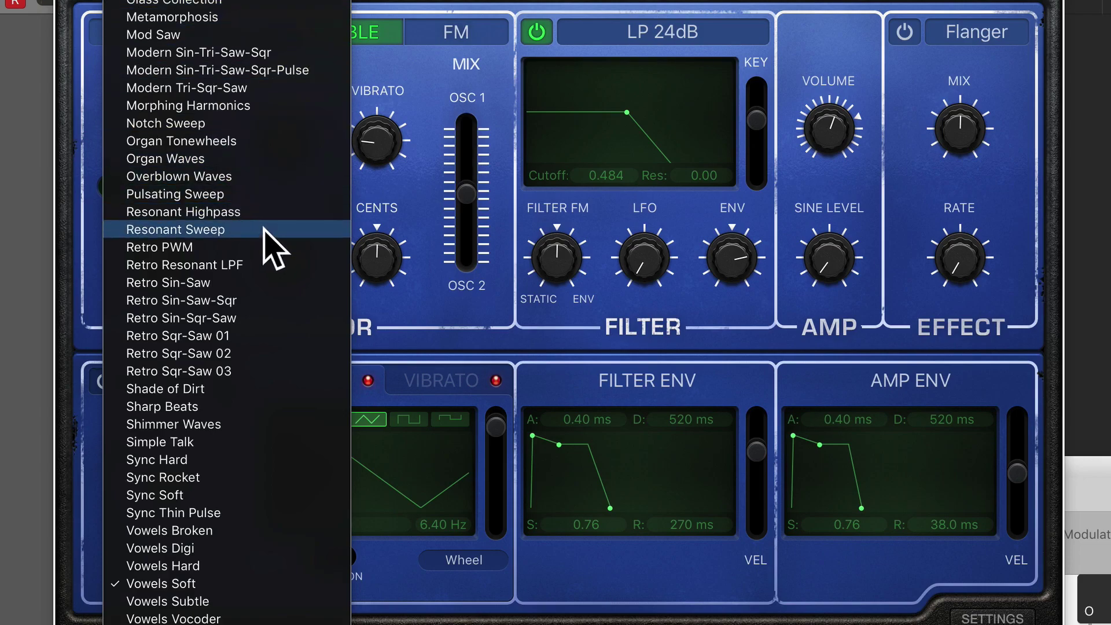
click(241, 336)
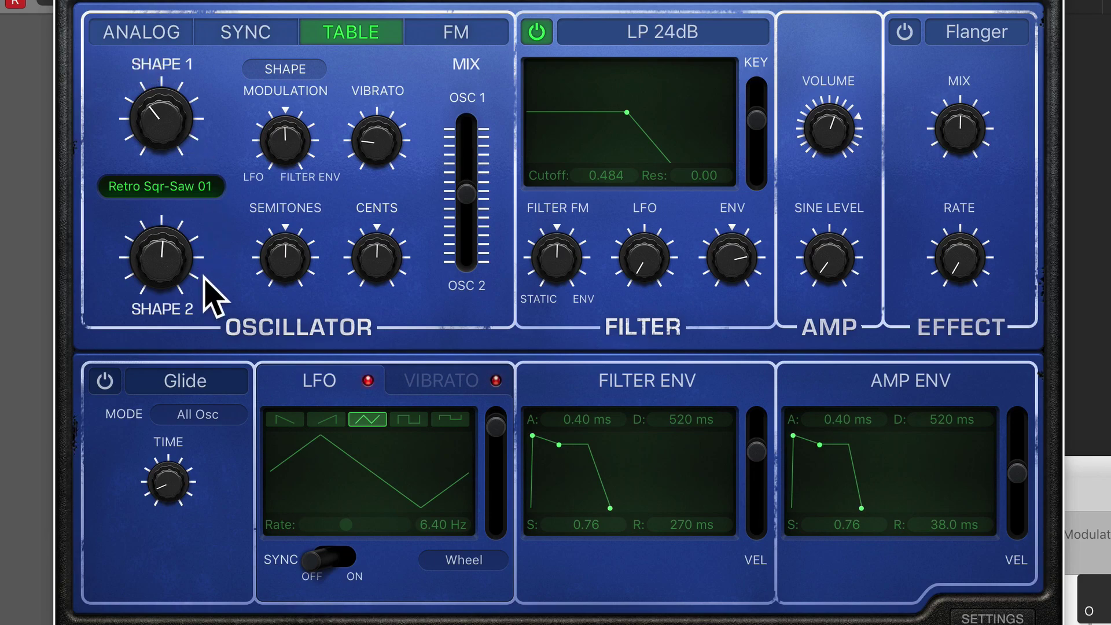
Sweep the shape knobs, leaving Shape 1 near 0.58 and Shape 2 near 0.70.
drag(164, 278, 173, 313)
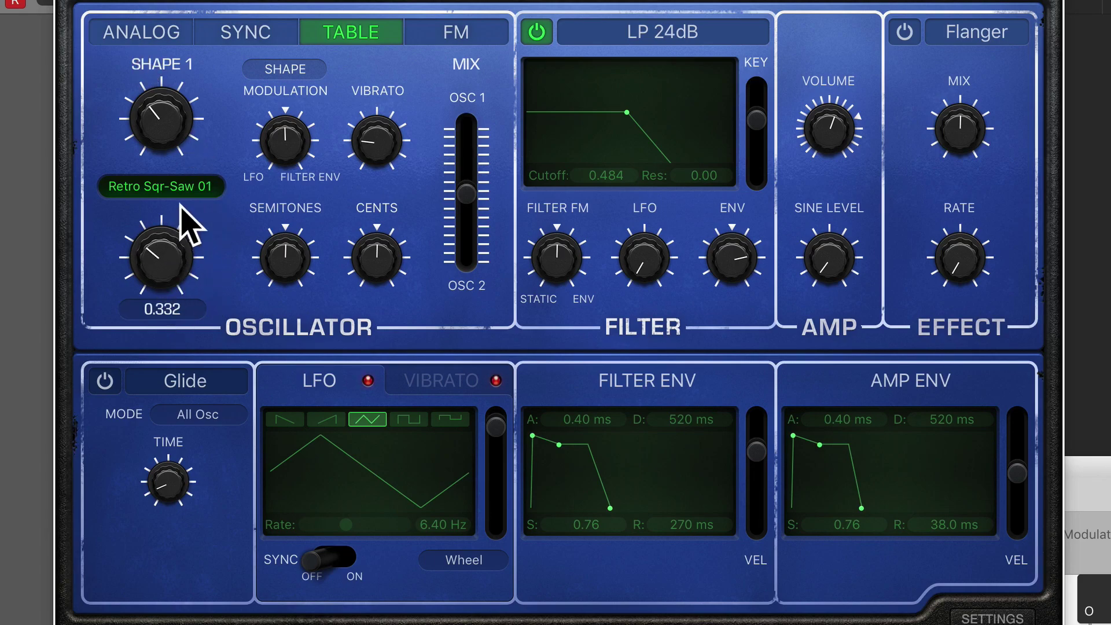
drag(168, 118, 154, 82)
drag(164, 260, 136, 173)
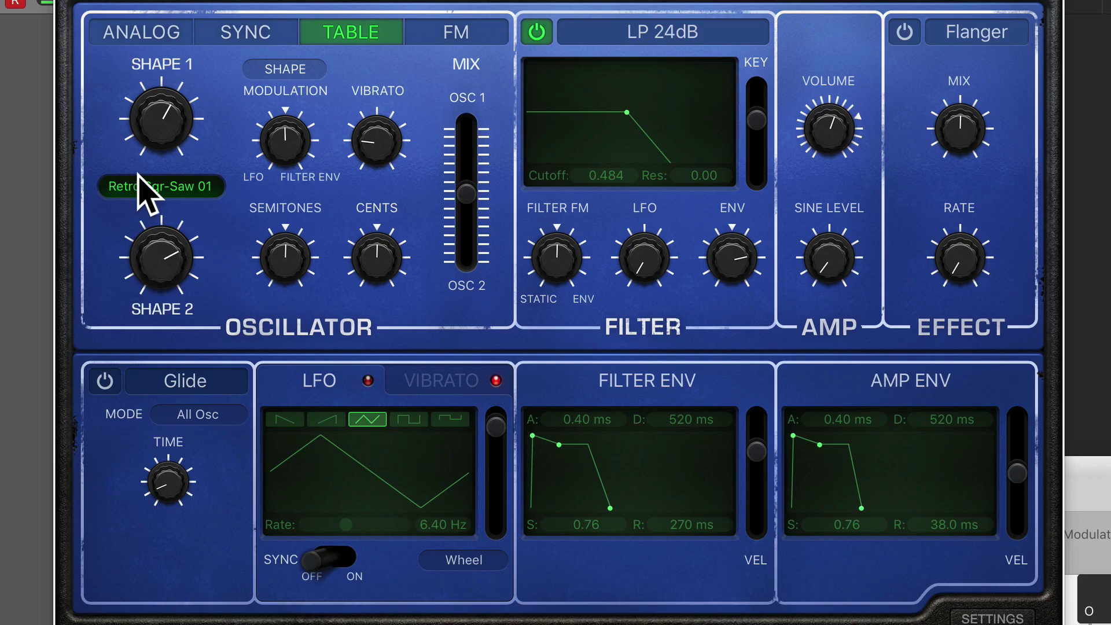
mouse_move(162, 250)
mouse_move(171, 132)
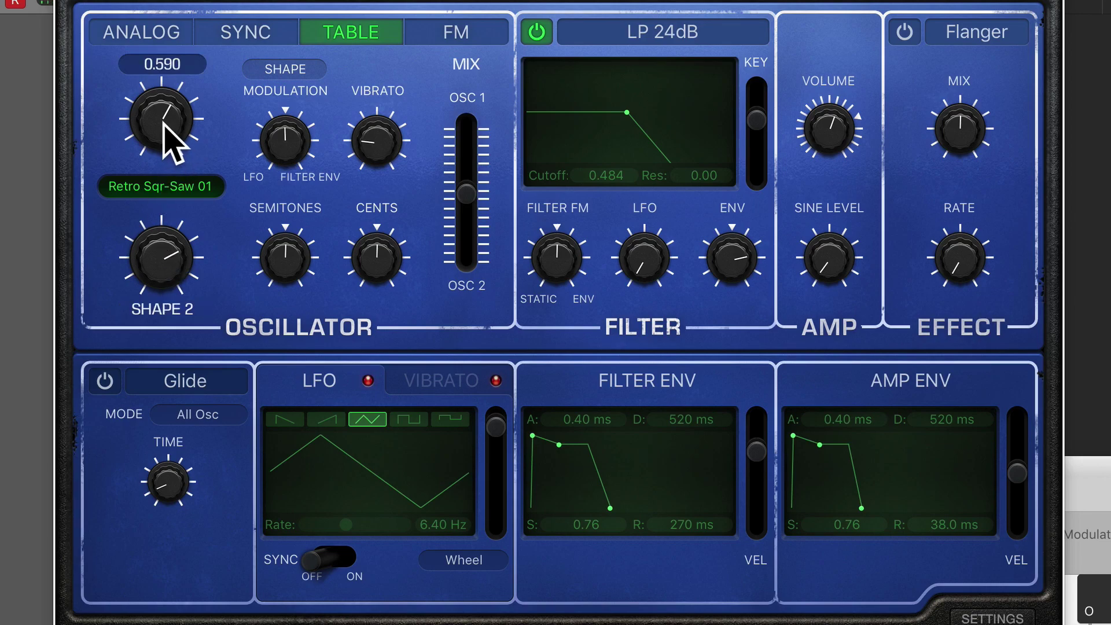
drag(164, 132, 155, 103)
Make the modulation target Formant and try the Vowels Vocoder wavetable with lower shapes.
click(305, 70)
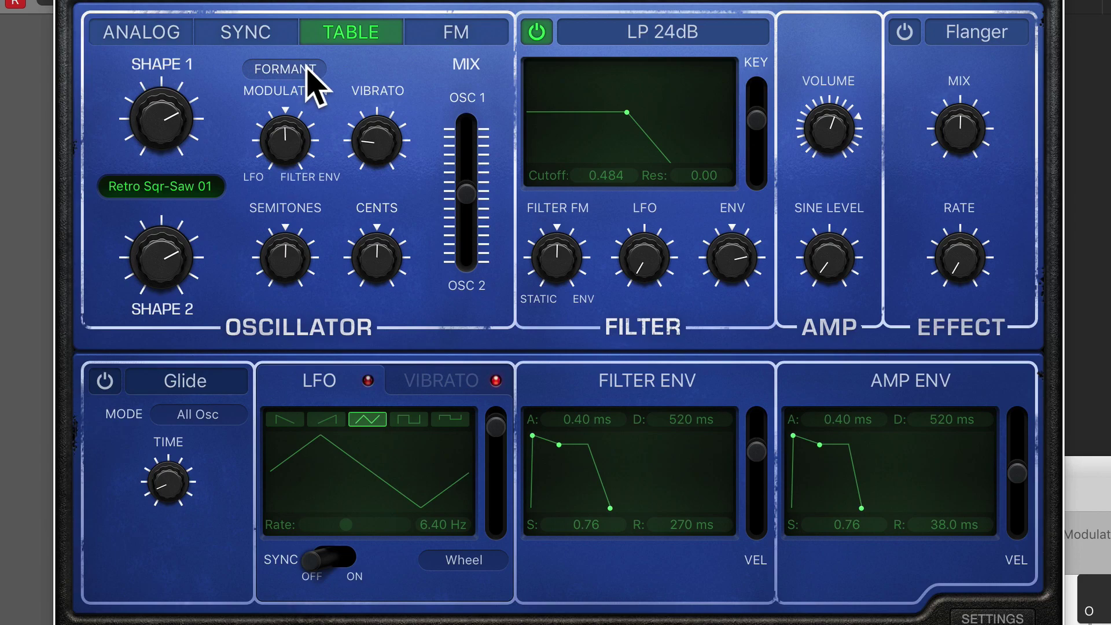
click(177, 189)
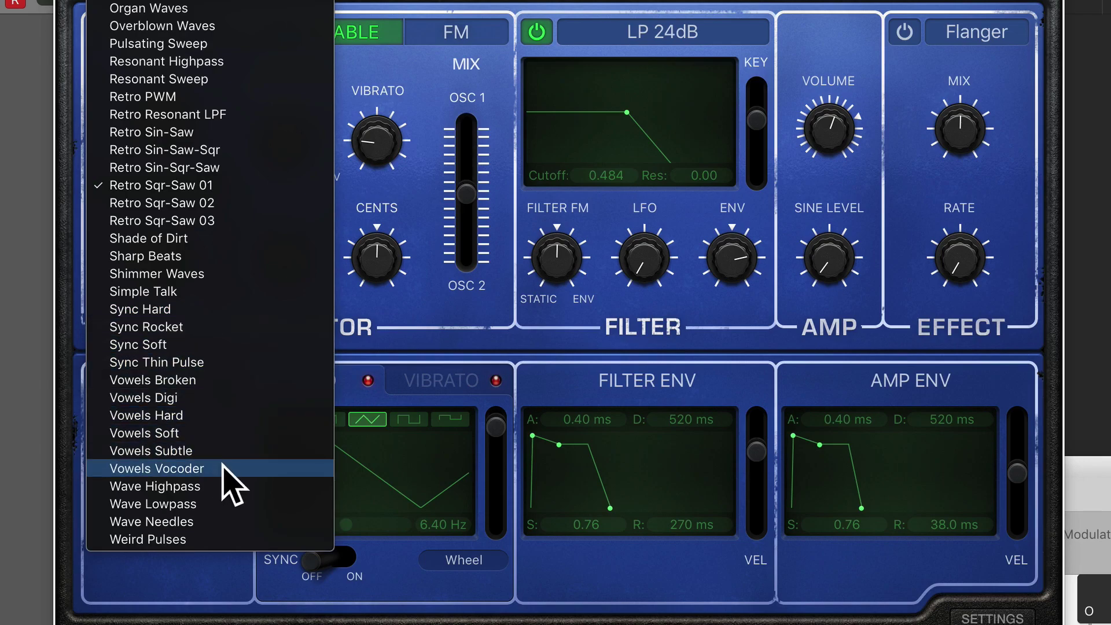
click(356, 134)
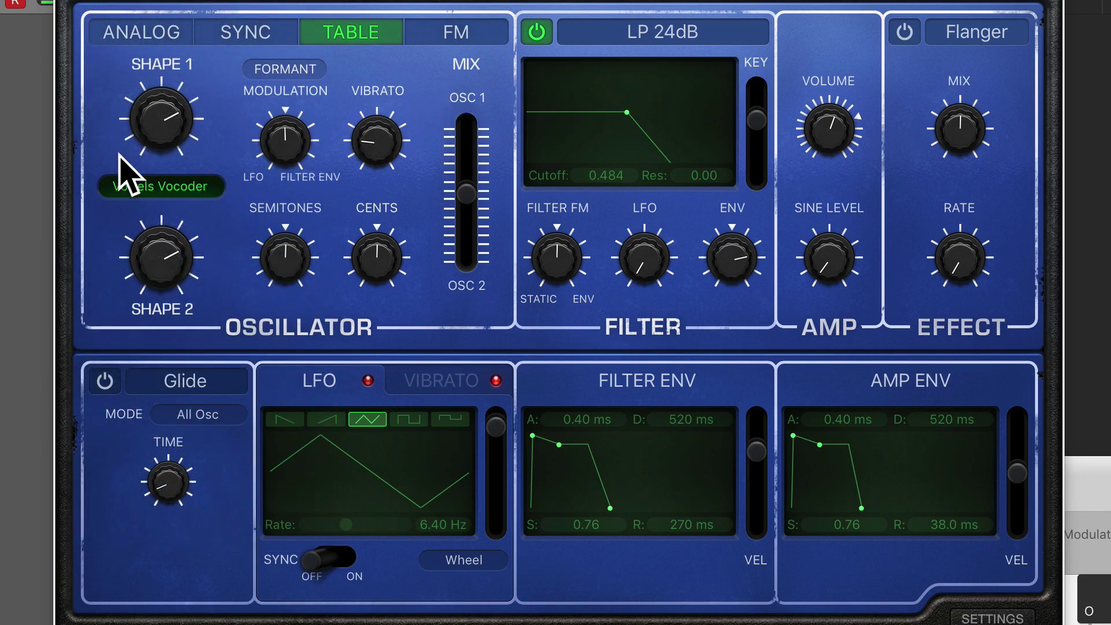
mouse_move(134, 164)
drag(134, 165, 179, 149)
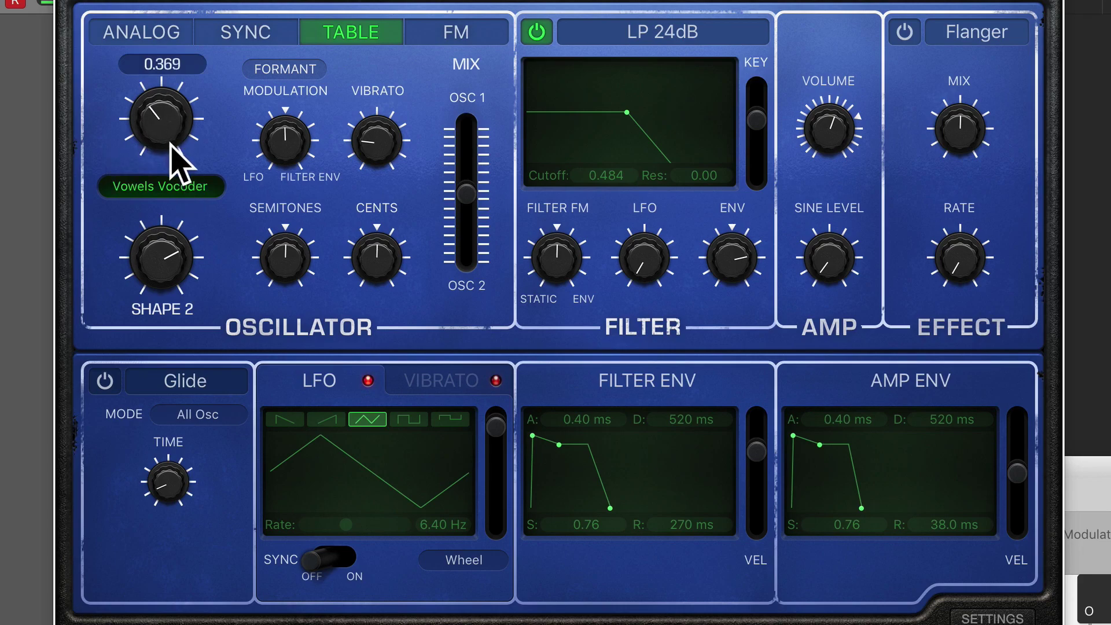
drag(173, 288, 179, 243)
Reload Vowels Soft, raise Shape 2 to about 0.74 and set Shape 1 to 0.495.
click(188, 188)
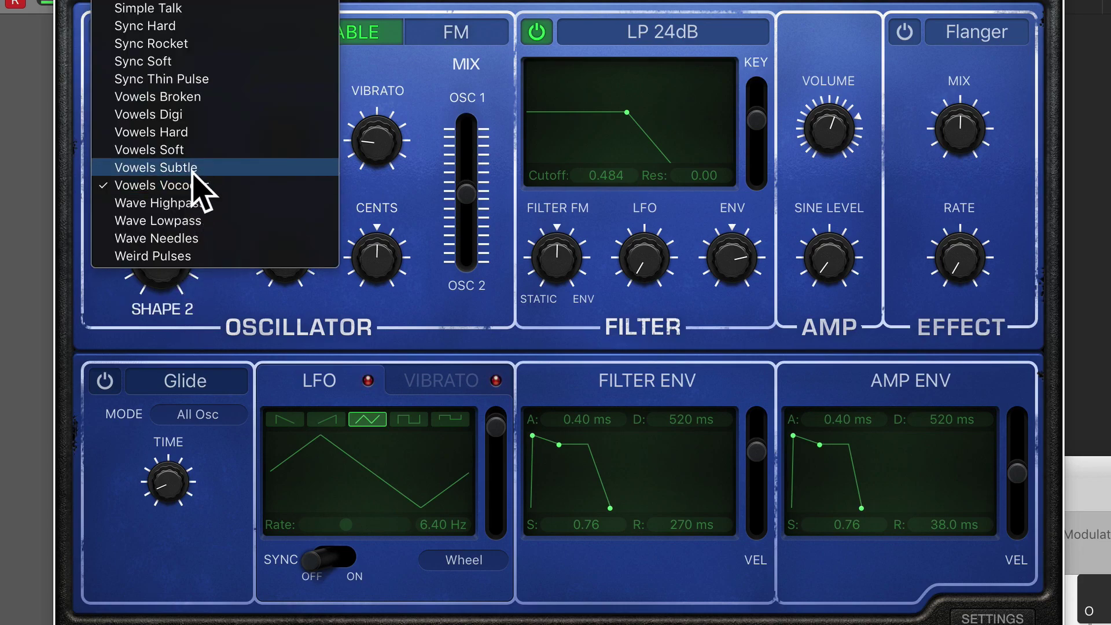
click(191, 152)
drag(159, 246, 158, 128)
drag(165, 167, 156, 97)
Target Shape with about -0.42 modulation, LFO amount 0.66, slower LFO rate, Shape 1 near 0.495.
click(303, 71)
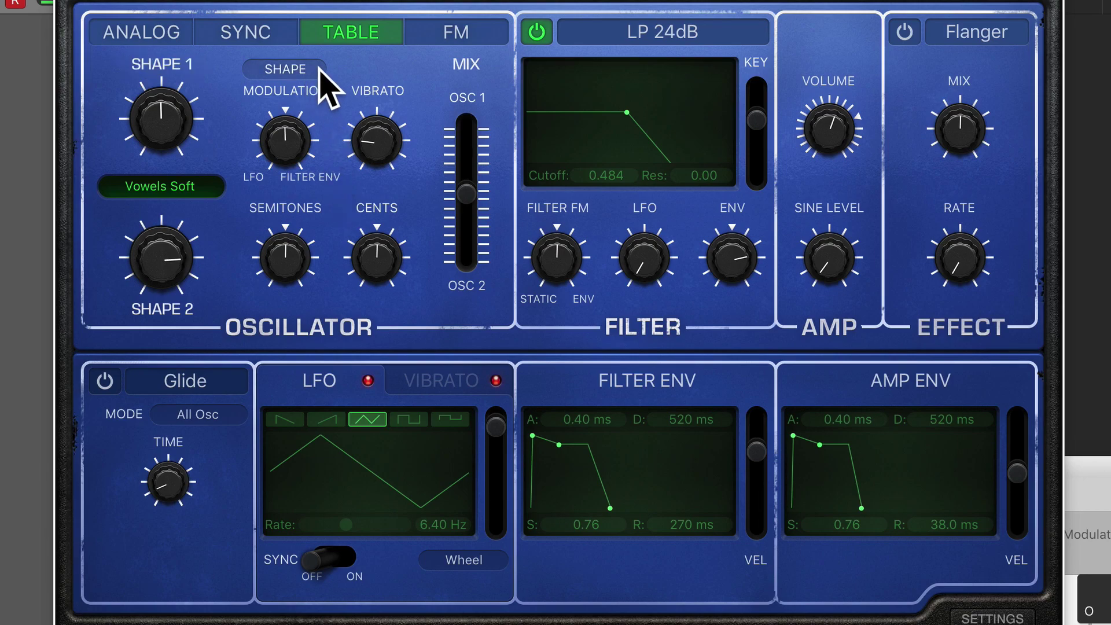
click(293, 160)
drag(494, 431, 486, 461)
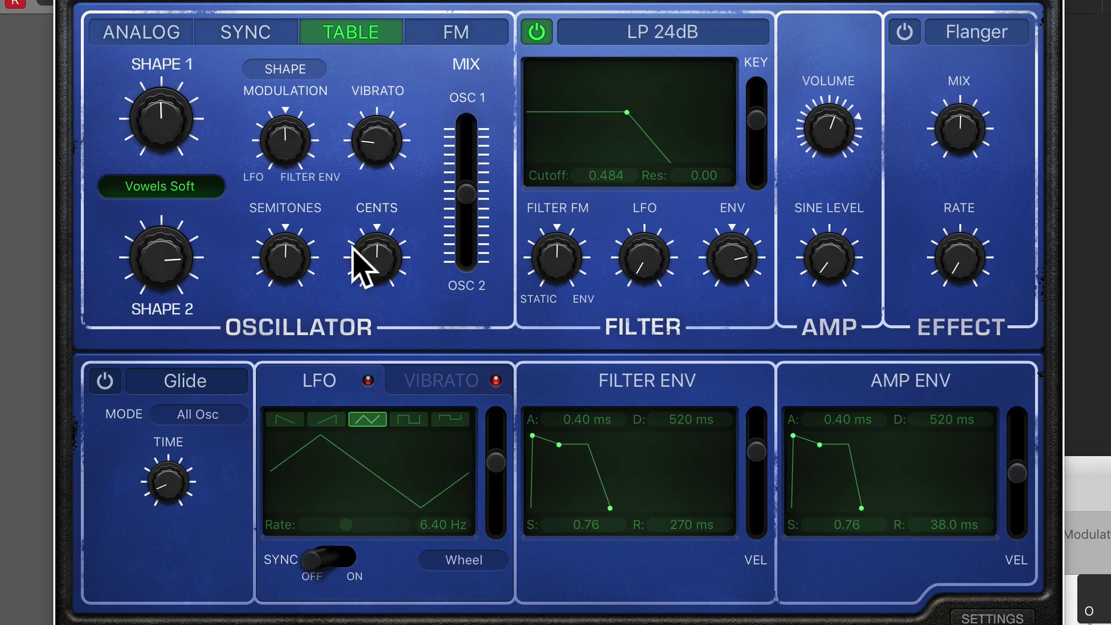
mouse_move(290, 156)
mouse_down()
mouse_move(305, 198)
mouse_move(297, 177)
mouse_up()
drag(345, 524, 331, 525)
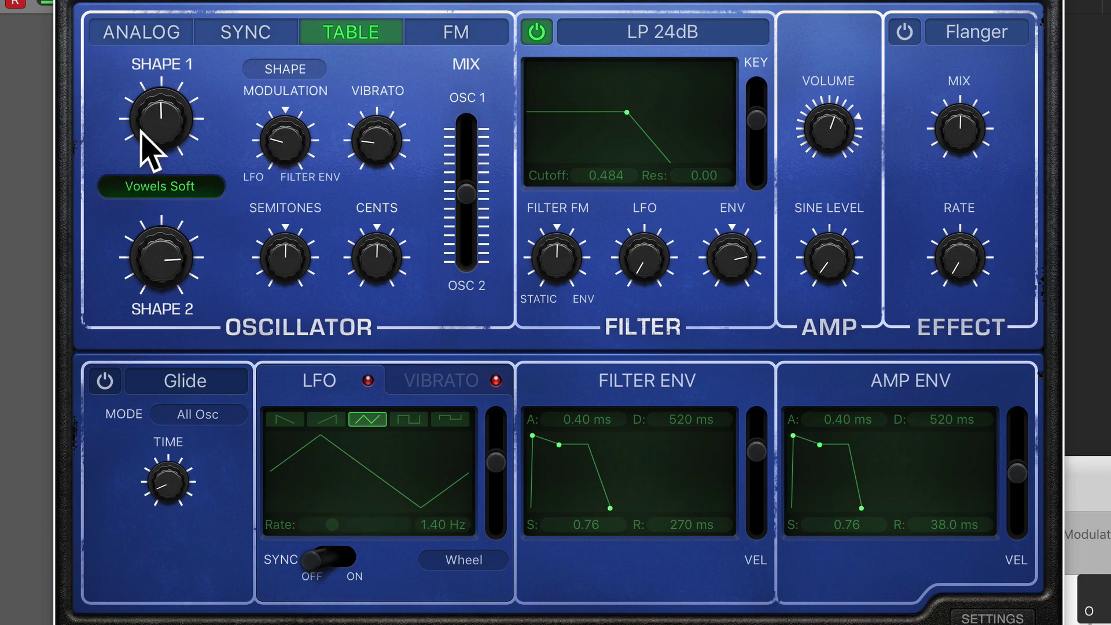
drag(142, 131, 167, 149)
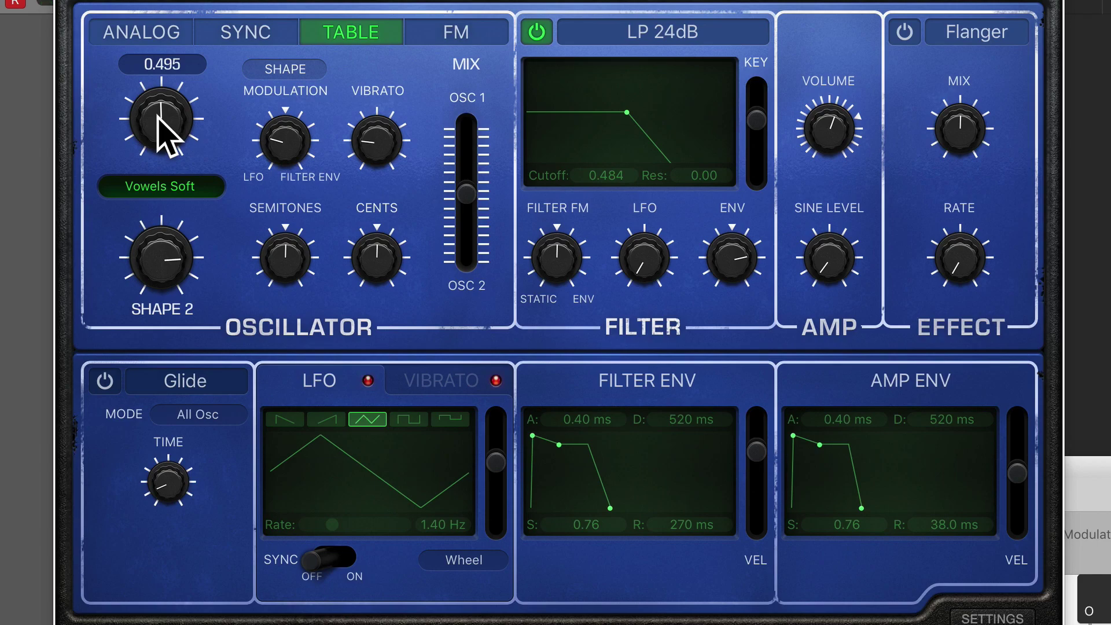
Switch back to Formant, lower Shape 2 to 0.137 and raise Shape 1 to 0.828.
click(305, 70)
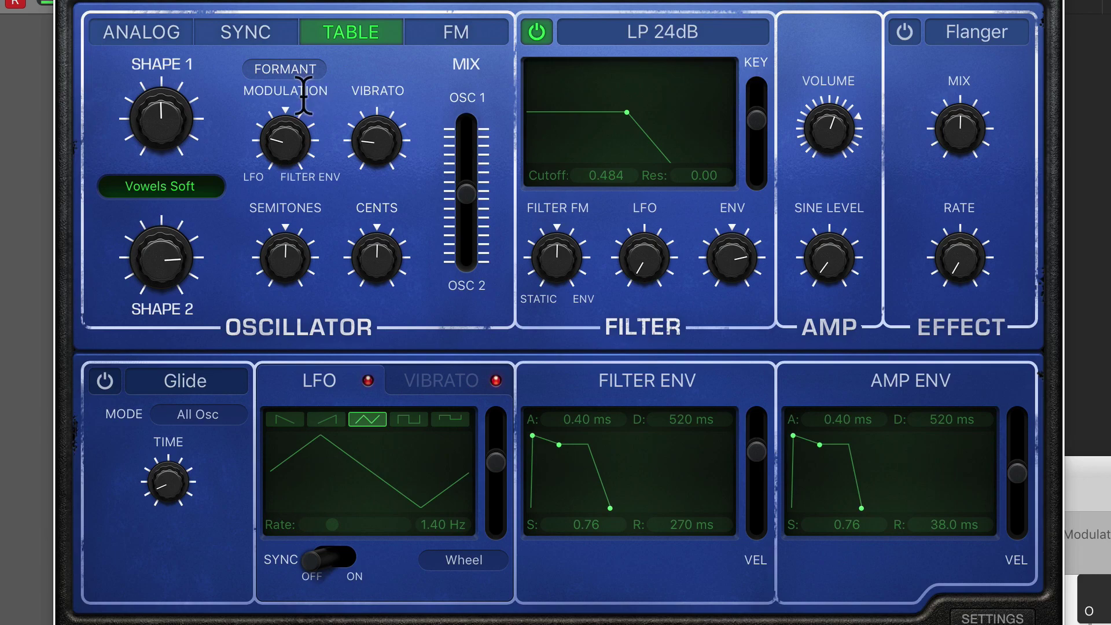
mouse_move(290, 143)
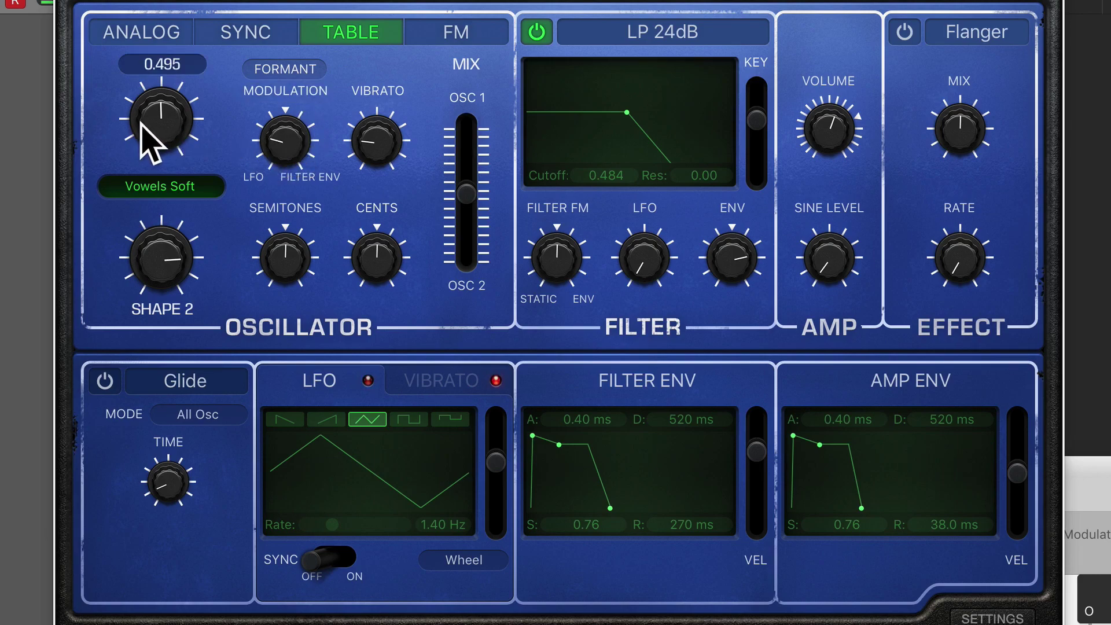
drag(138, 113, 177, 198)
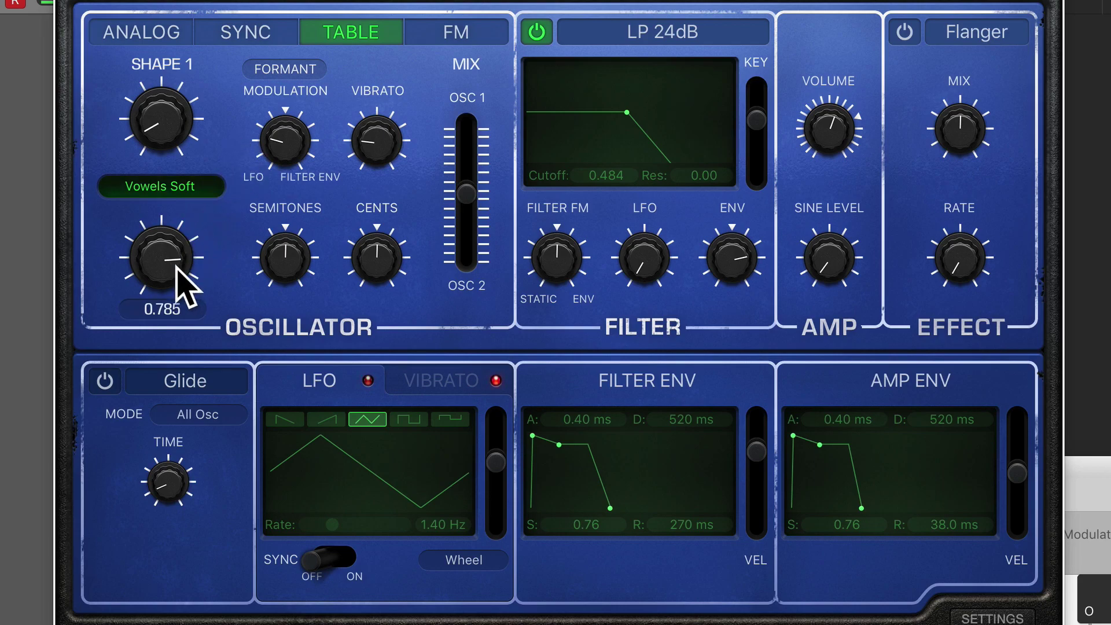
drag(159, 260, 200, 387)
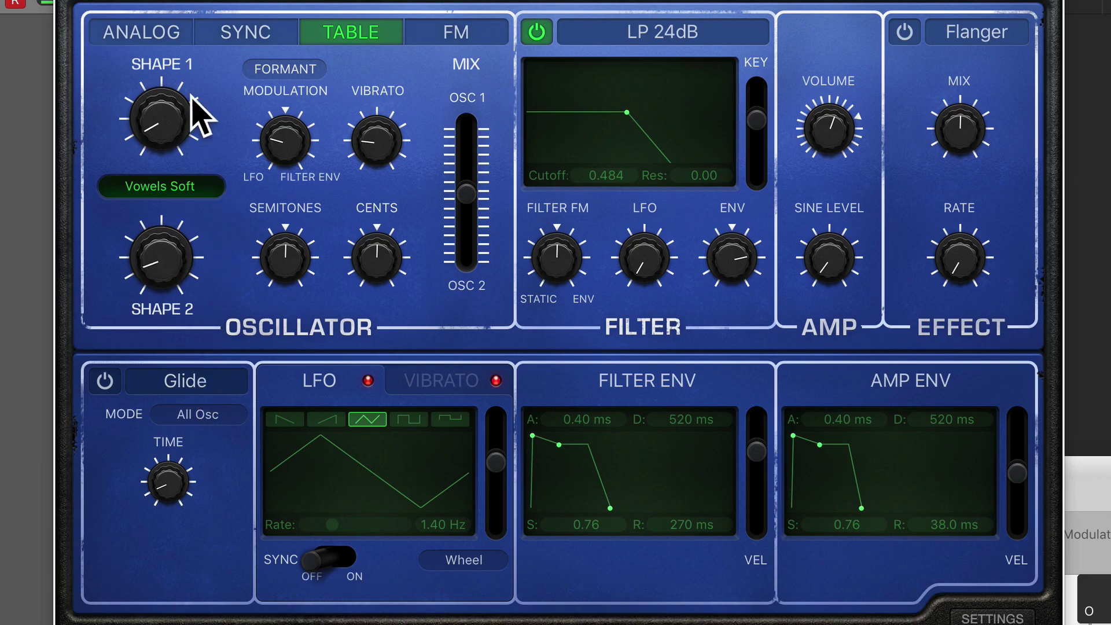
drag(199, 112, 123, 5)
Set negative modulation, try ramp then triangle LFO wave, and slow the LFO to 0.61 Hz.
mouse_move(292, 143)
mouse_down()
mouse_move(289, 166)
mouse_move(288, 147)
mouse_up()
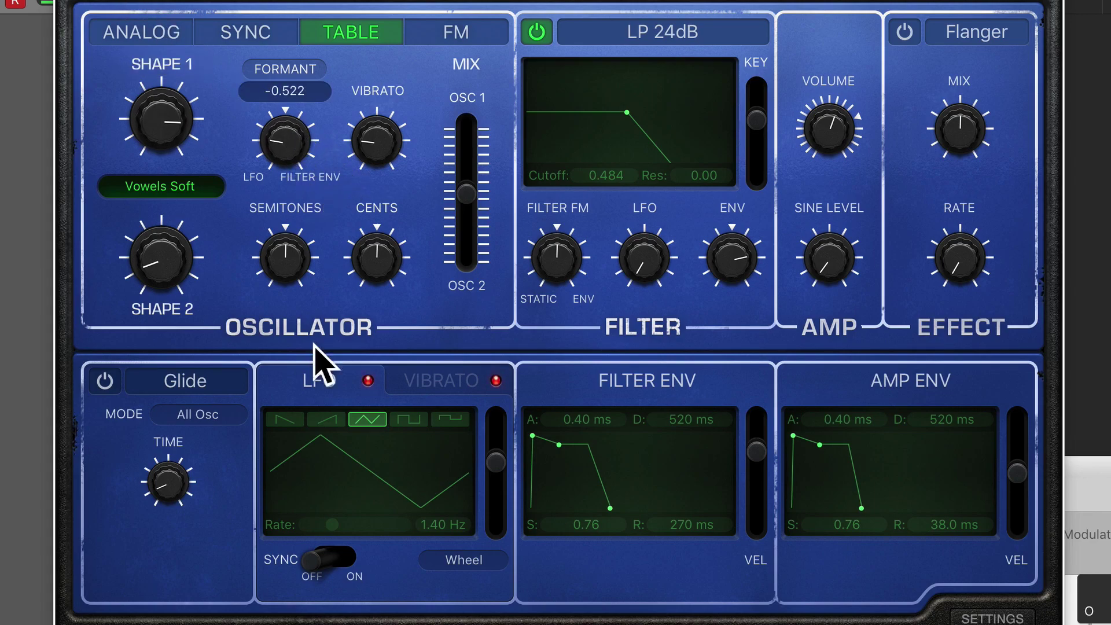
click(333, 421)
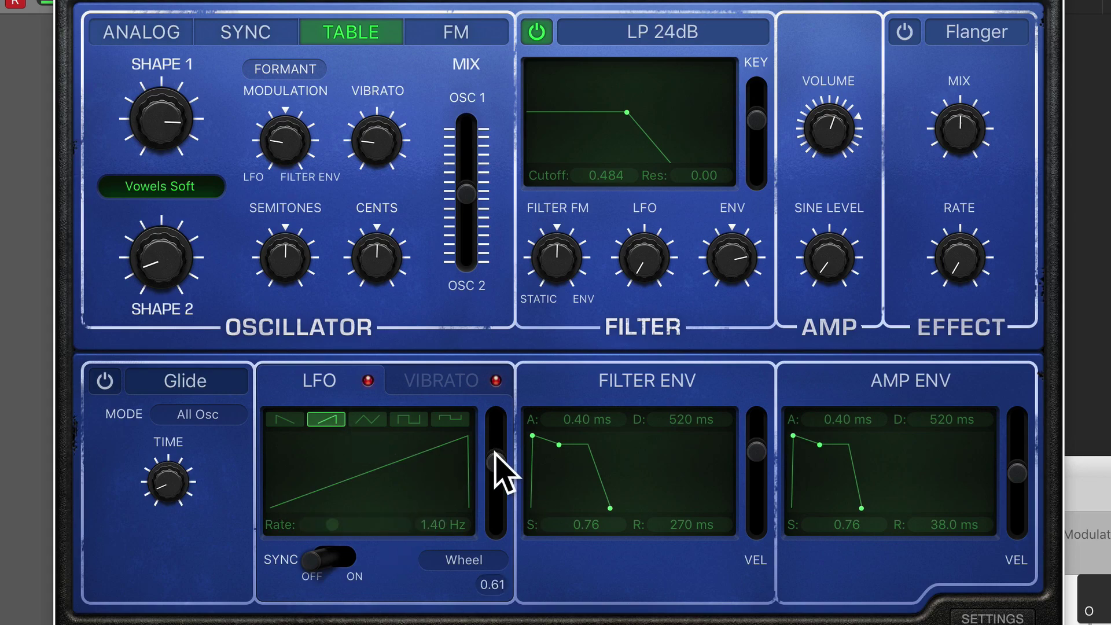
click(367, 419)
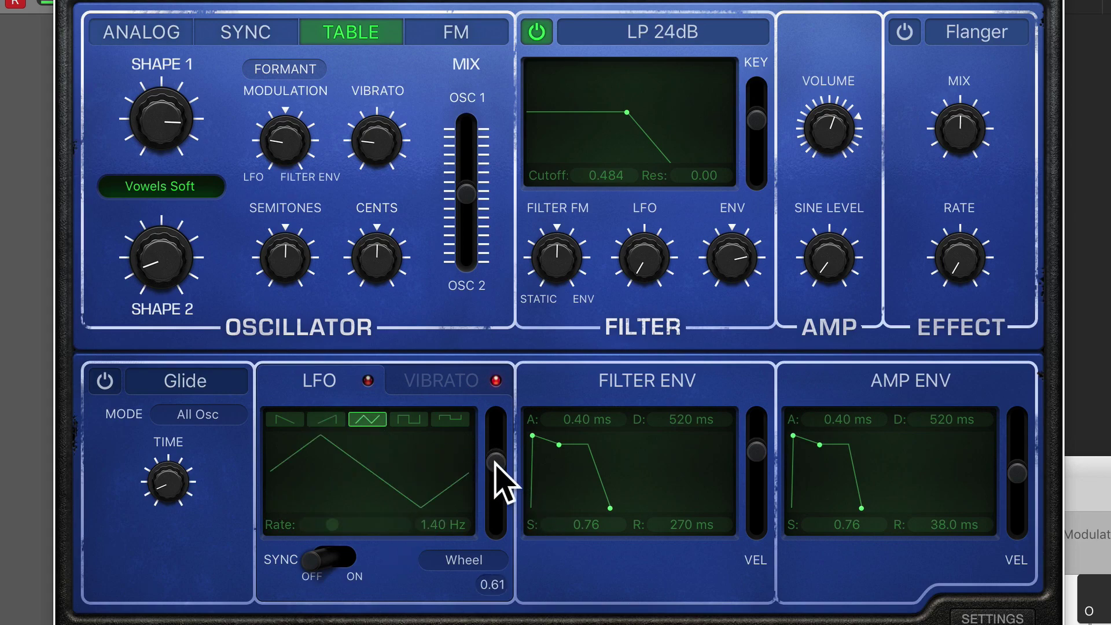
drag(332, 524, 325, 525)
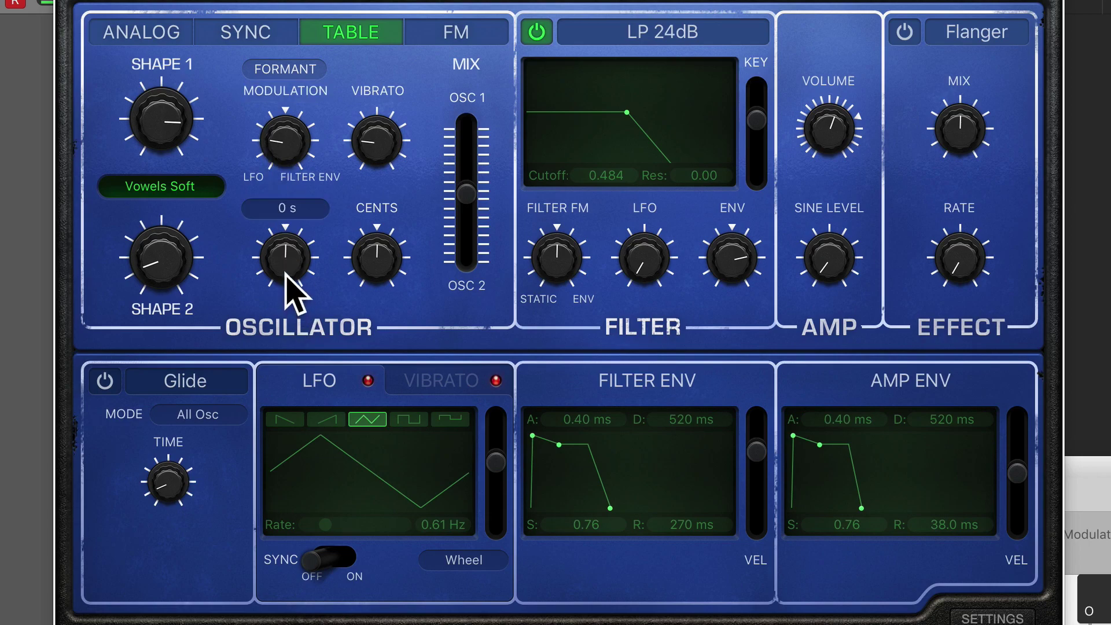
Tune up a few semitones, detune some cents flat, add full vibrato synced at 1/2 rate.
drag(288, 249, 284, 263)
drag(373, 260, 386, 266)
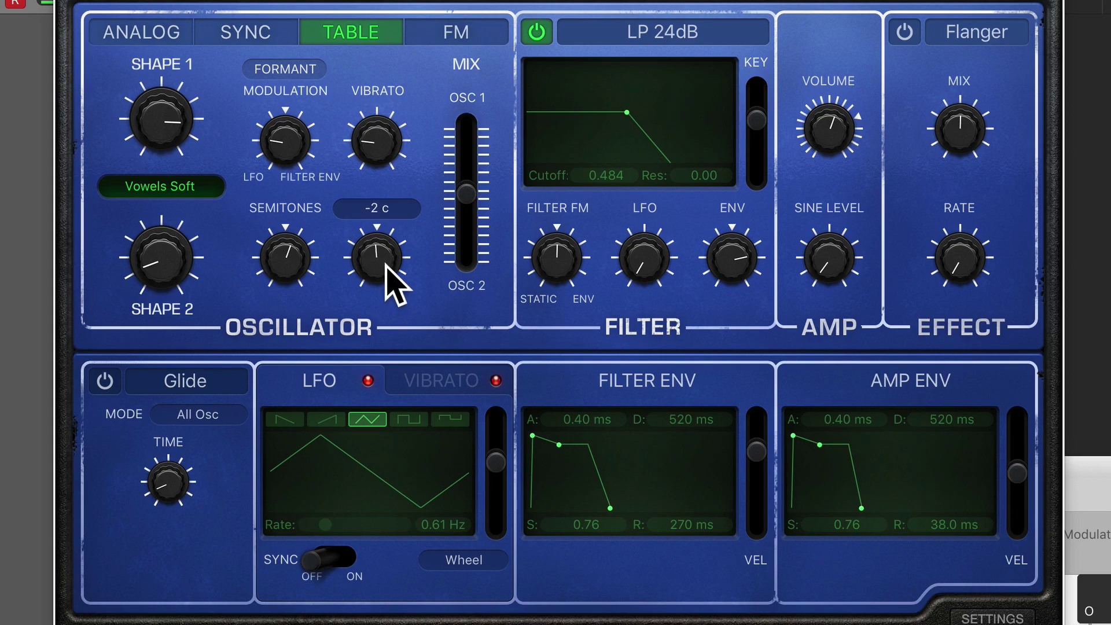
drag(379, 163, 351, 78)
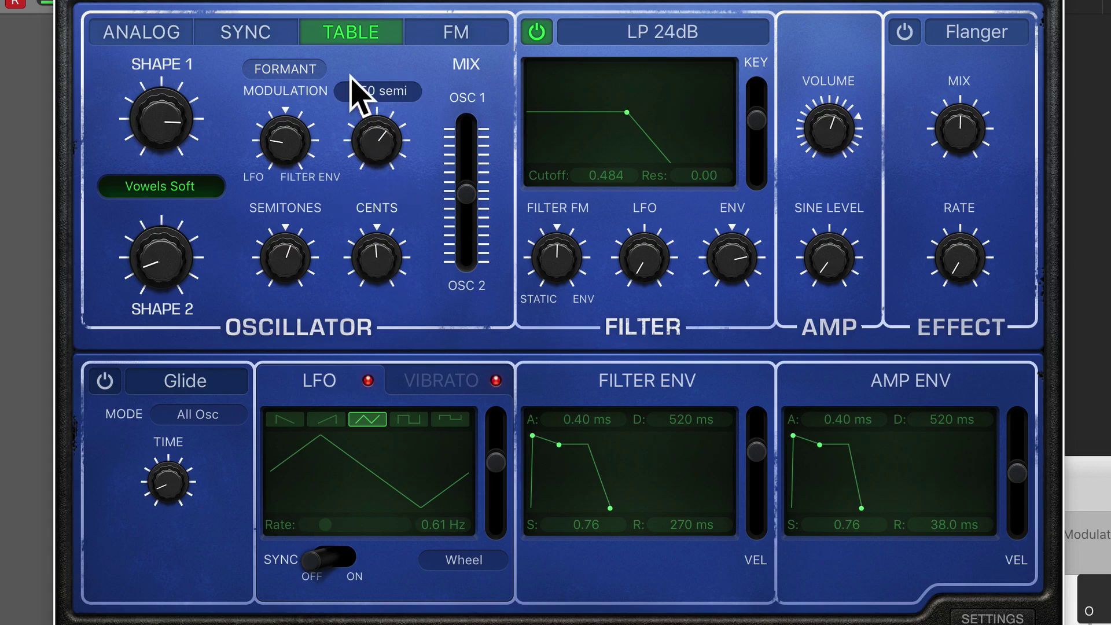
click(441, 396)
mouse_move(492, 439)
mouse_down()
mouse_move(489, 418)
mouse_move(493, 469)
mouse_move(502, 444)
mouse_up()
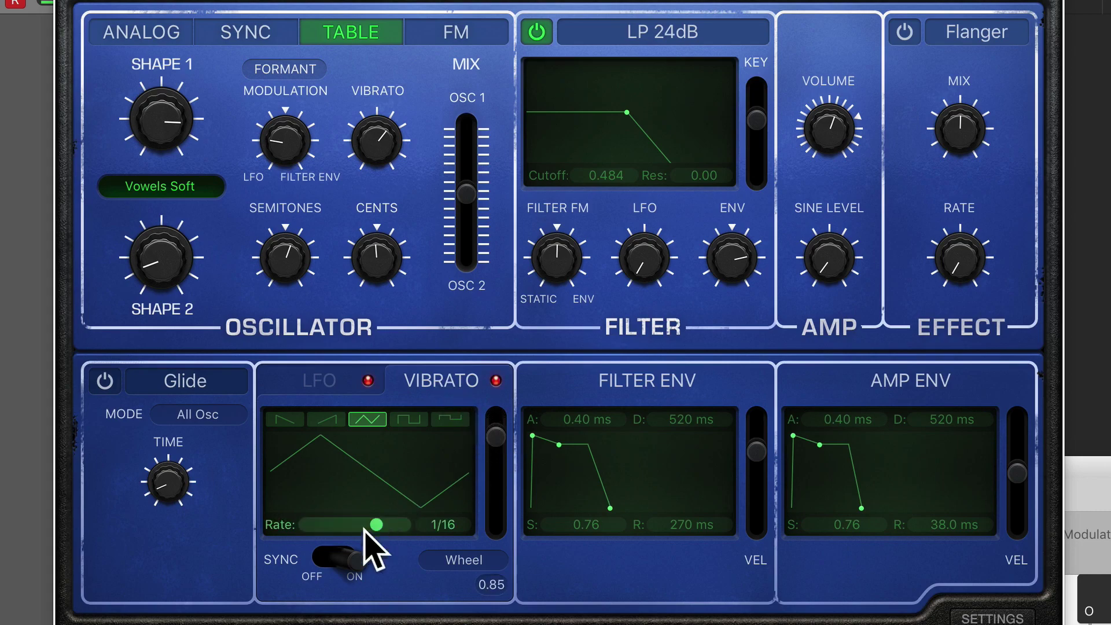
drag(374, 527, 339, 521)
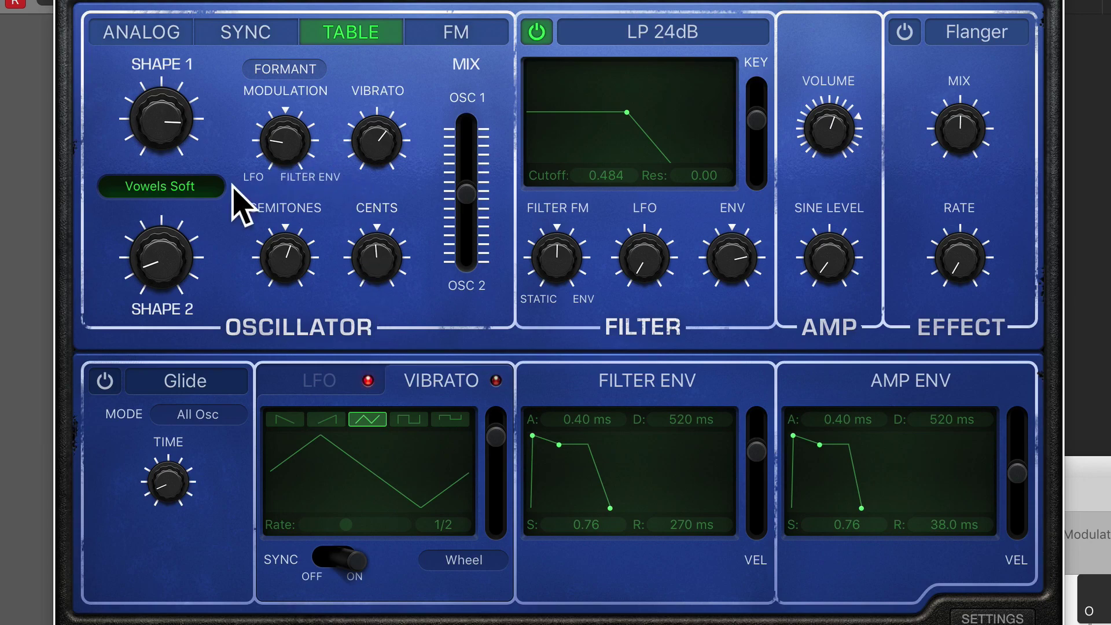
Load the Default Table wavetable and lower Shape 1.
click(194, 196)
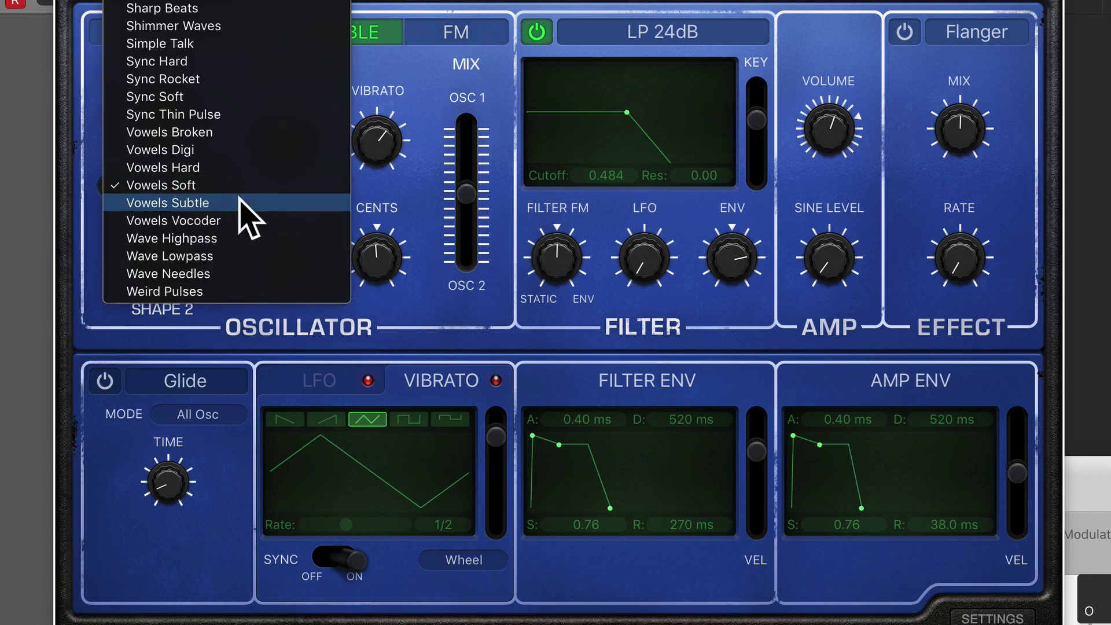
scroll(306, 174, up, 10)
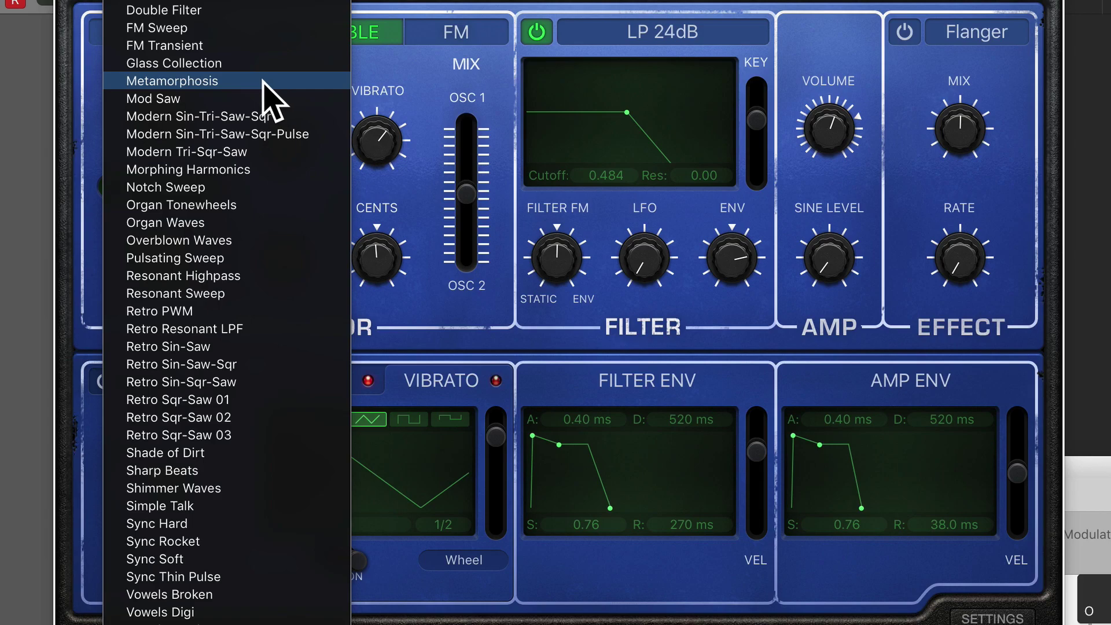
click(264, 87)
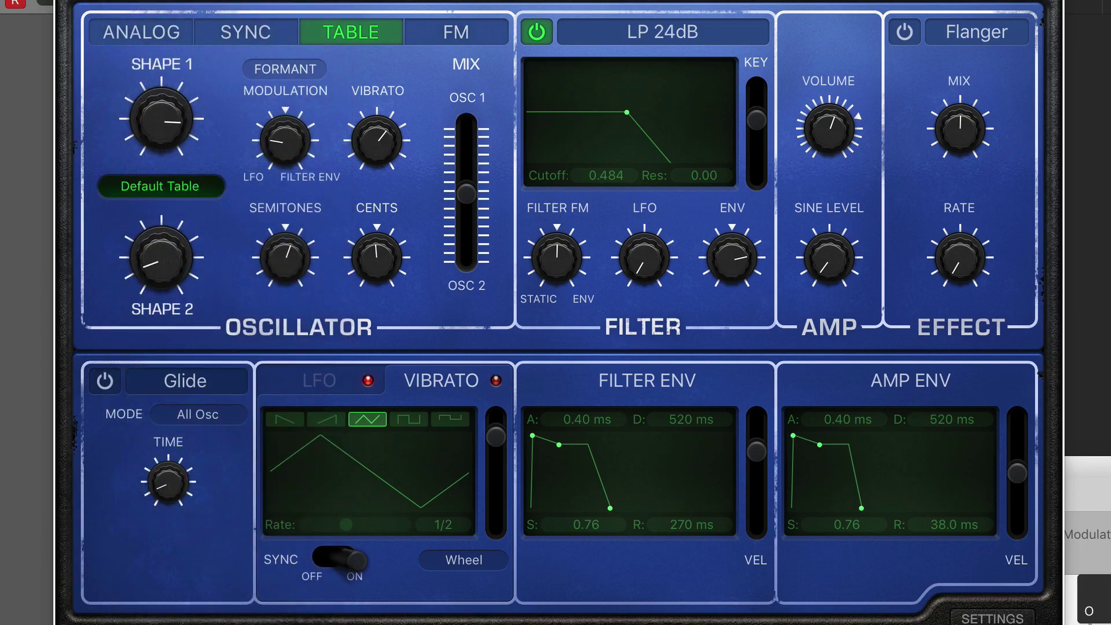
mouse_move(170, 127)
drag(170, 127, 203, 249)
Make the modulation target Shape with a modulation amount of 0.
click(302, 71)
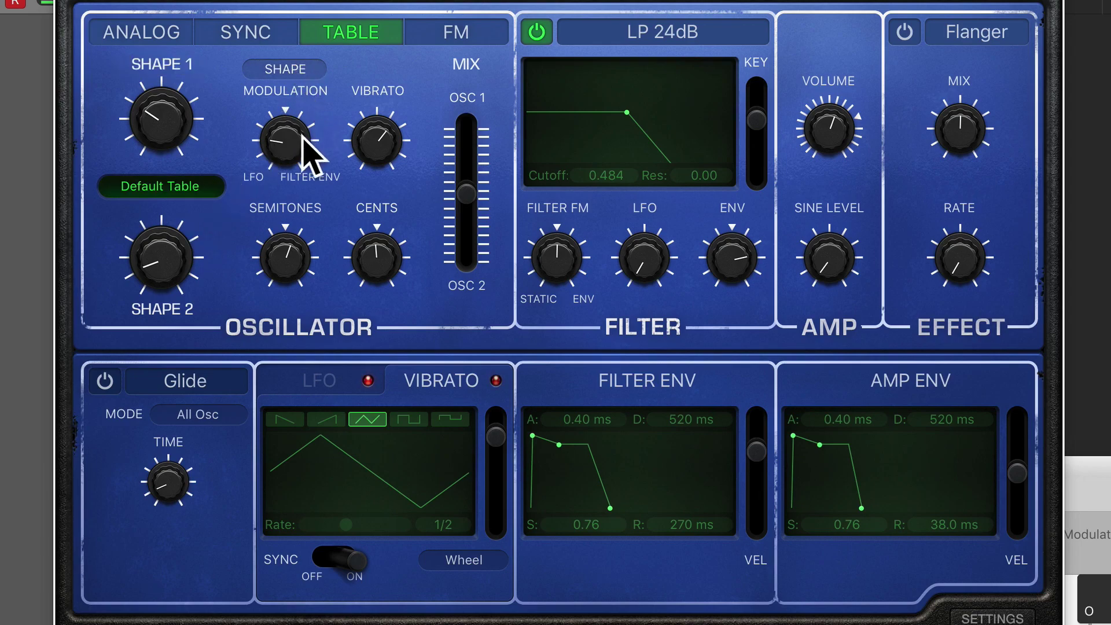
drag(302, 137, 295, 114)
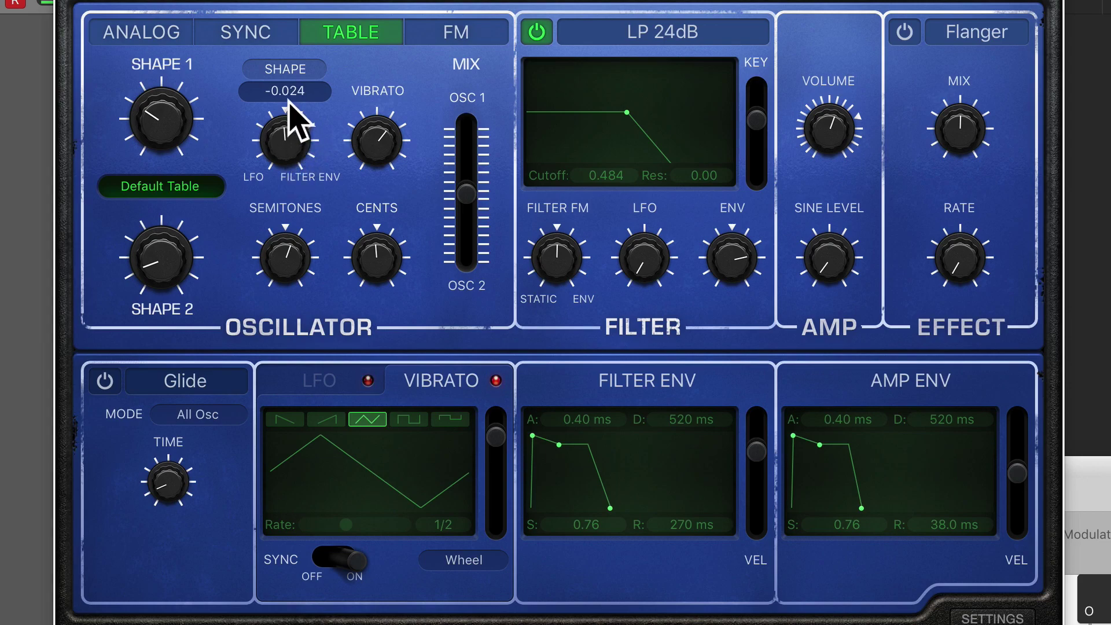
text(0)
key(Return)
Set vibrato depth to 8.50 semi, reduce the vibrato amount, and raise Shape 1 to about 0.73.
mouse_move(174, 159)
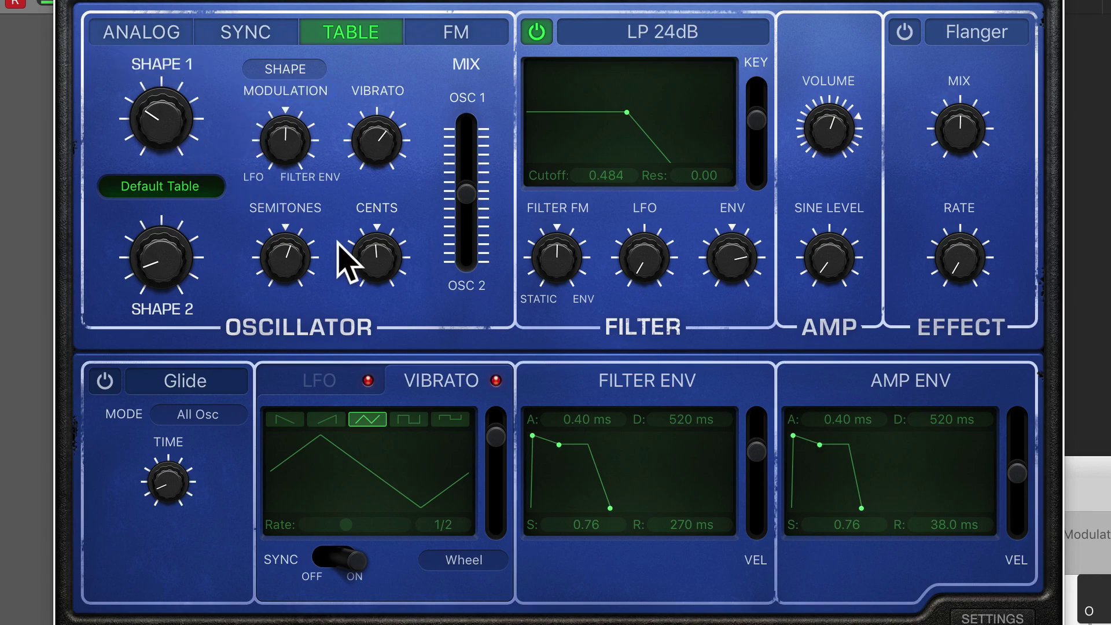
mouse_move(493, 438)
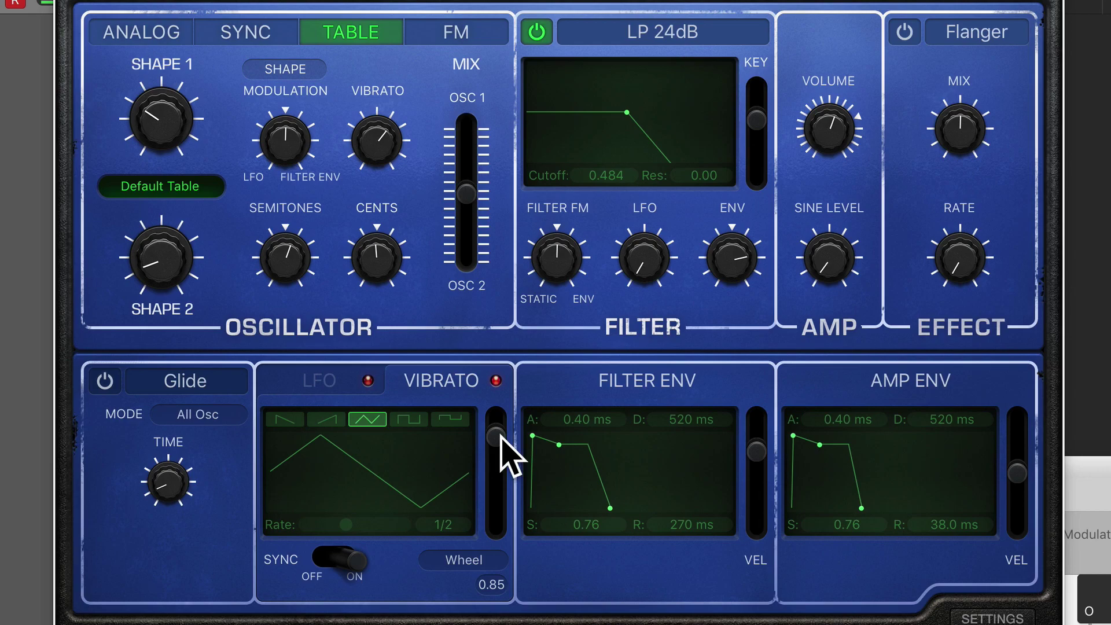
drag(496, 438, 498, 377)
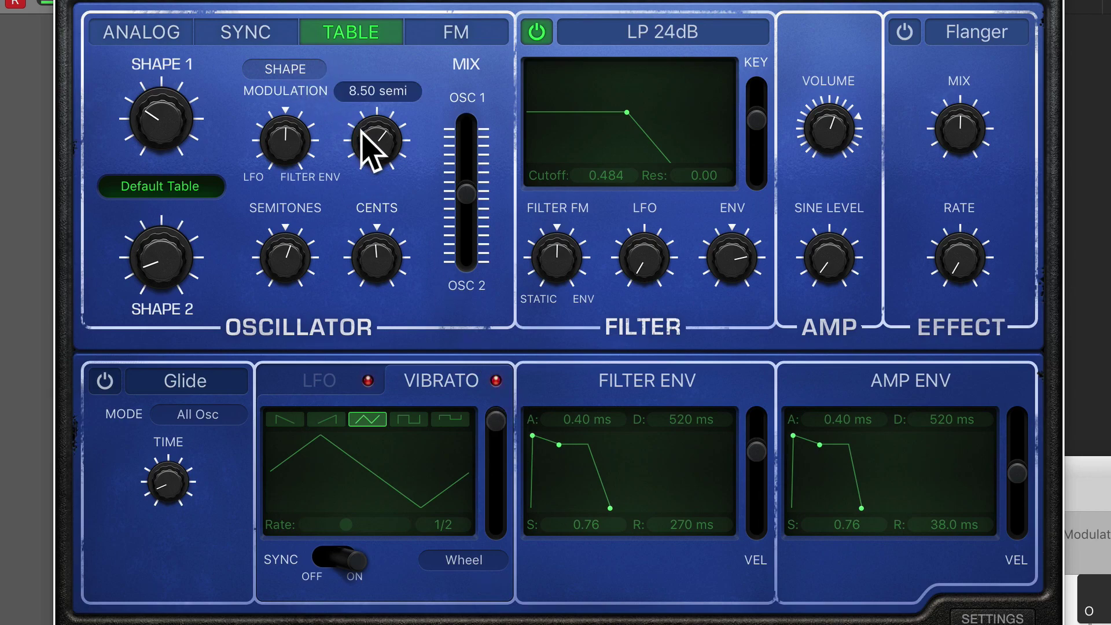
drag(372, 141, 404, 305)
mouse_move(213, 164)
mouse_move(171, 119)
mouse_down()
mouse_move(142, 43)
mouse_move(147, 84)
mouse_move(172, 119)
mouse_move(156, 104)
mouse_up()
Set the shape modulation to about -0.26.
click(292, 116)
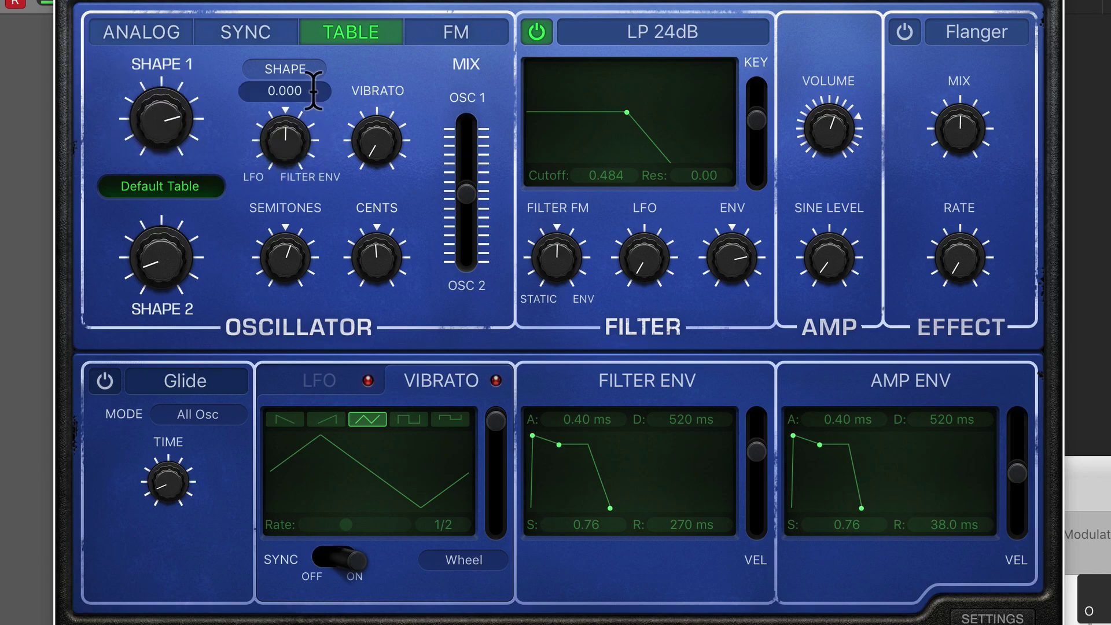
mouse_move(284, 138)
mouse_down()
mouse_move(292, 183)
mouse_move(290, 145)
mouse_up()
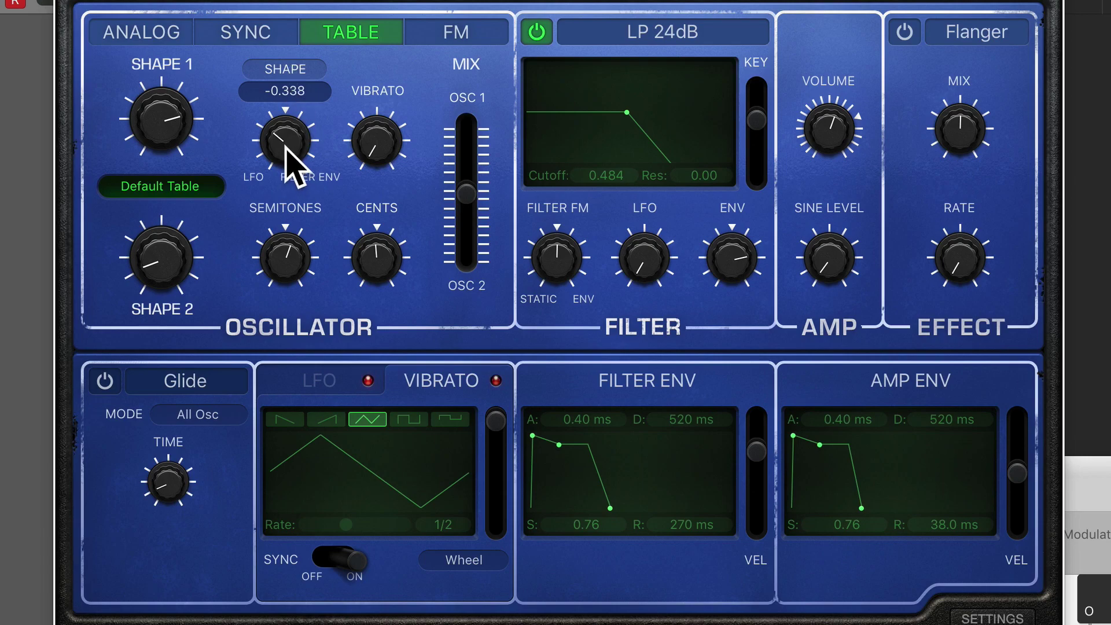
drag(287, 151, 287, 142)
Stretch the vibrato rate to 6 bars and slow the LFO rate to 0.21 Hz.
drag(346, 524, 318, 521)
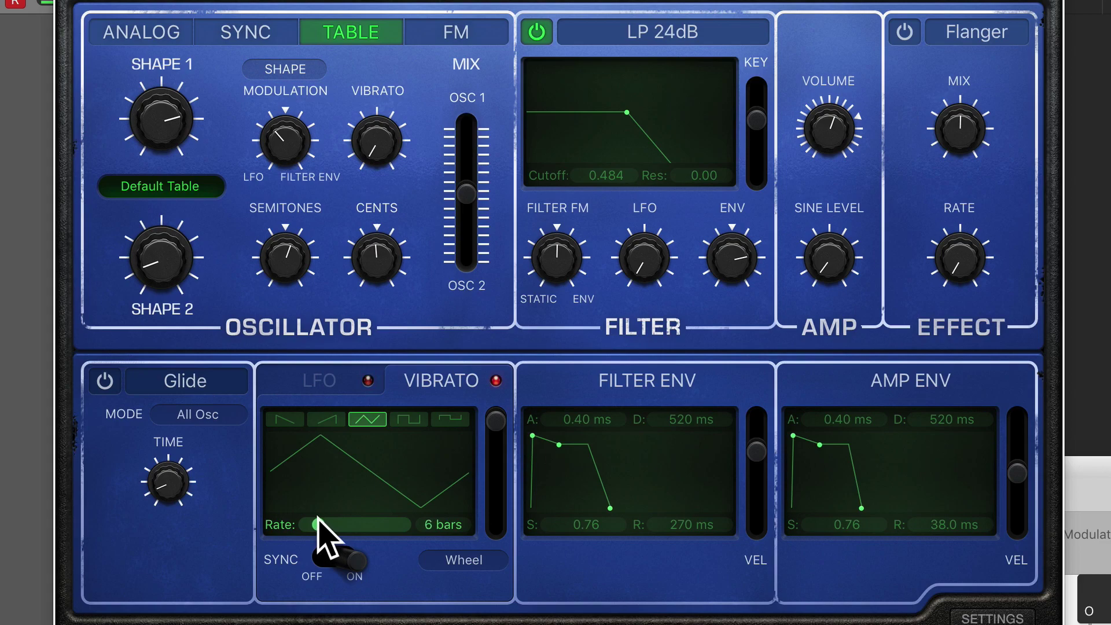
click(337, 387)
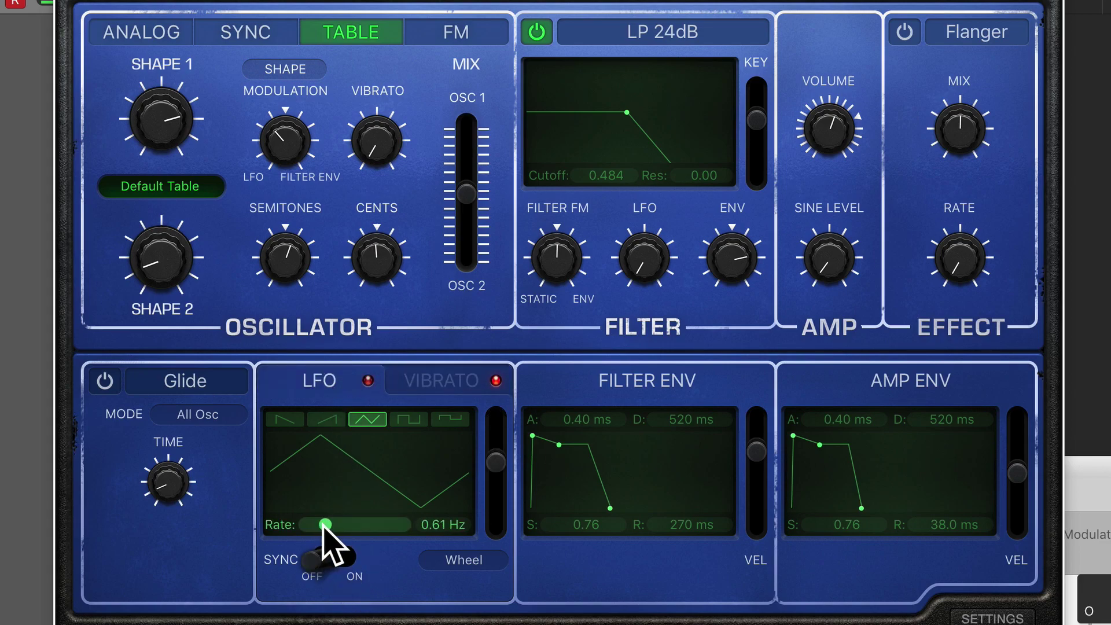
drag(326, 524, 318, 524)
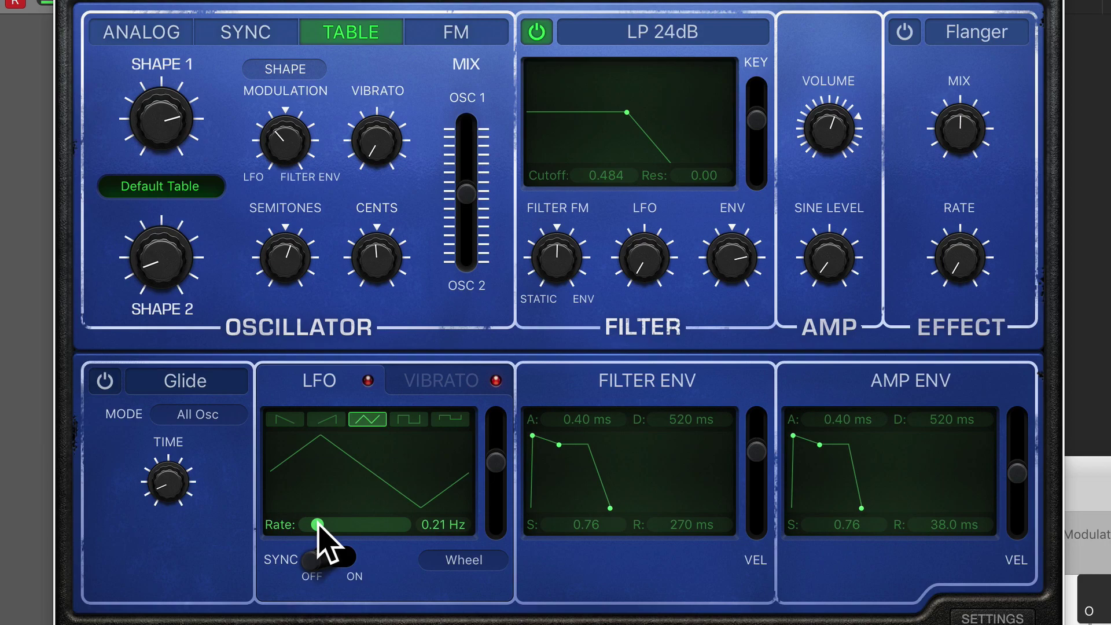